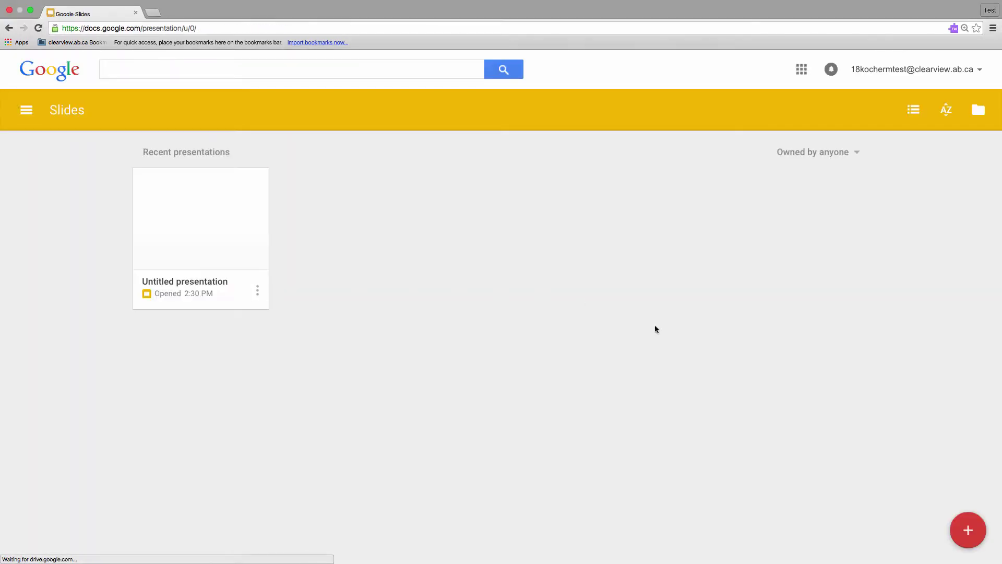
Create a new blank presentation from the Google Slides home page
{"action": "left_click", "coordinate": [966, 537]}
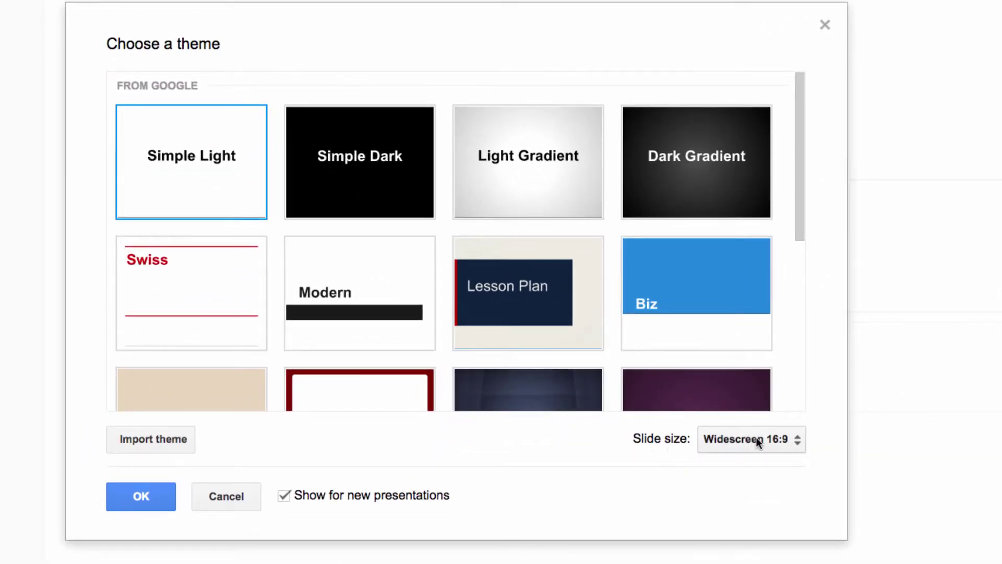
Set the presentation's slide size to Widescreen 16:9 in the theme chooser
{"action": "left_click", "coordinate": [779, 439]}
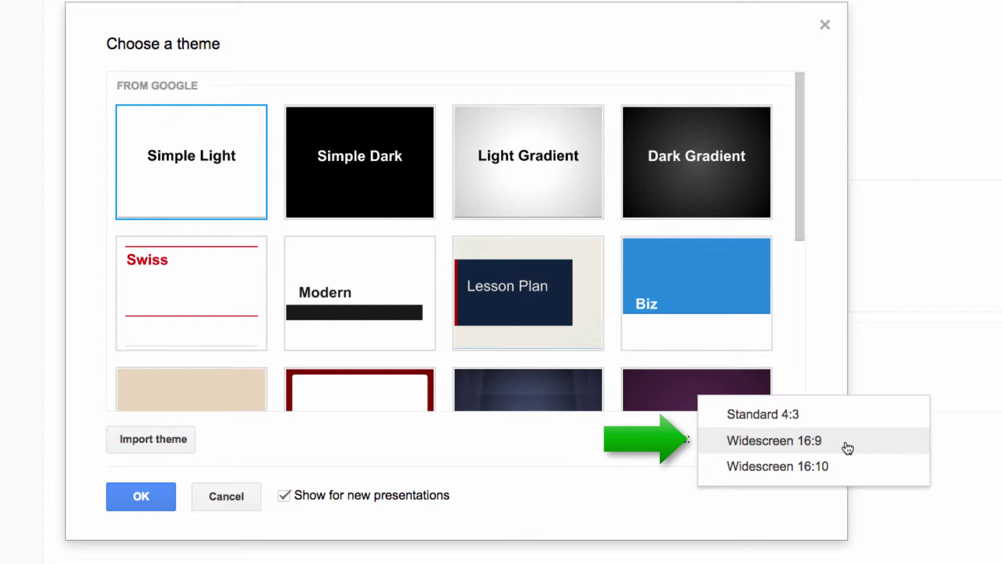
{"action": "left_click", "coordinate": [807, 441]}
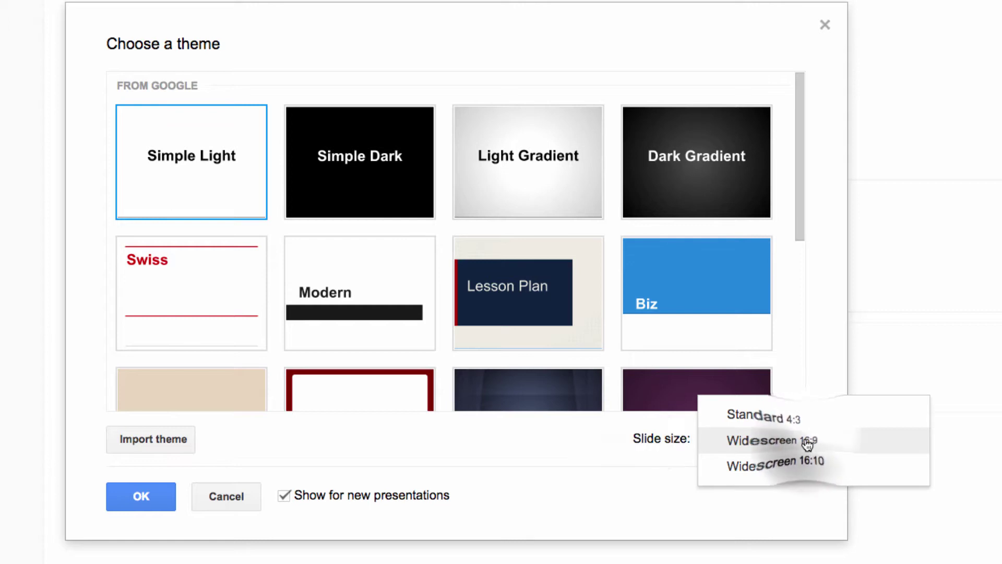
{"action": "left_click", "coordinate": [780, 447]}
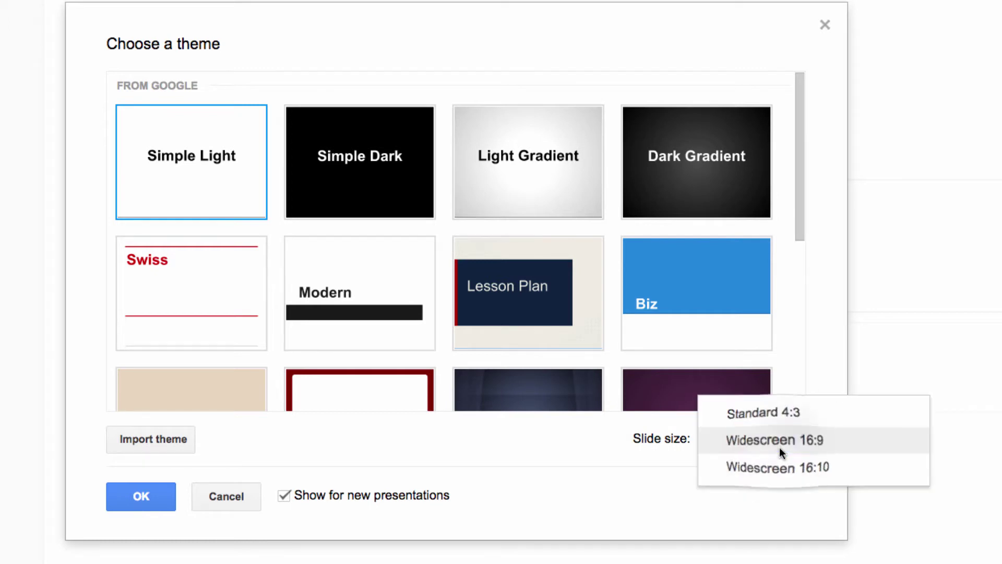
{"action": "left_click", "coordinate": [838, 447]}
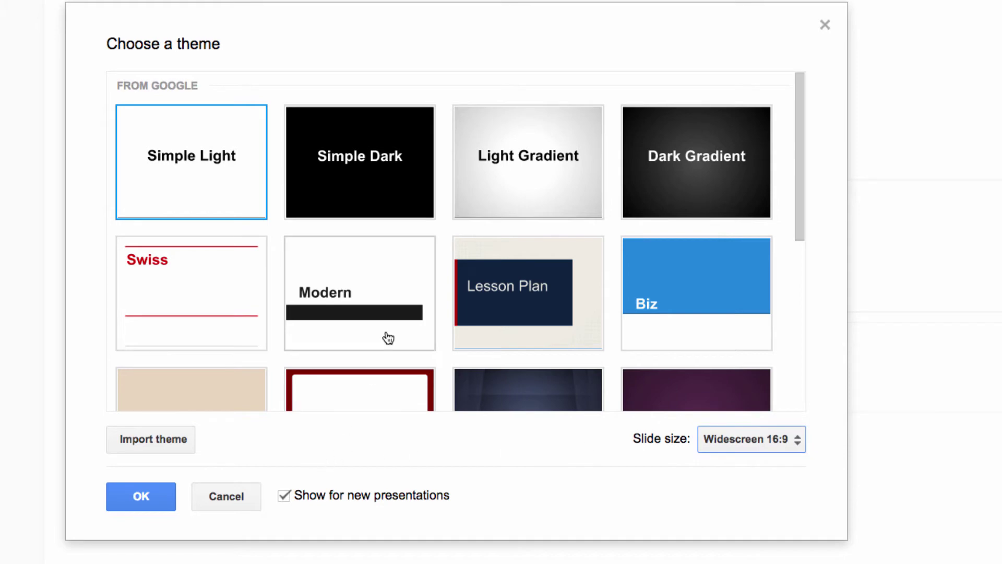
{"action": "scroll", "coordinate": [384, 338], "scroll_direction": "down", "scroll_amount": 5}
Browse the theme grid and apply the Simple Light theme
{"action": "scroll", "coordinate": [387, 336], "scroll_direction": "down", "scroll_amount": 1}
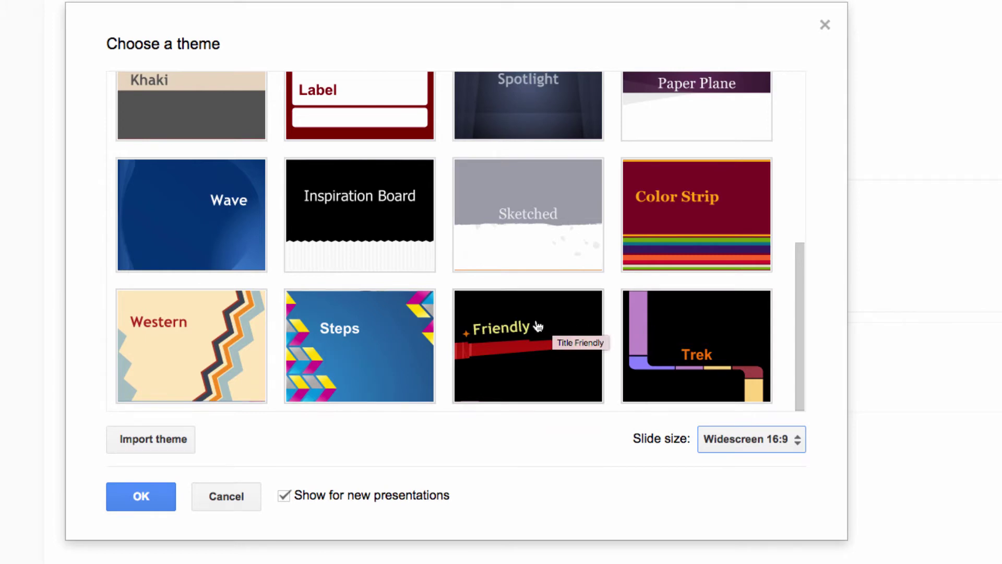
{"action": "scroll", "coordinate": [409, 329], "scroll_direction": "up", "scroll_amount": 5}
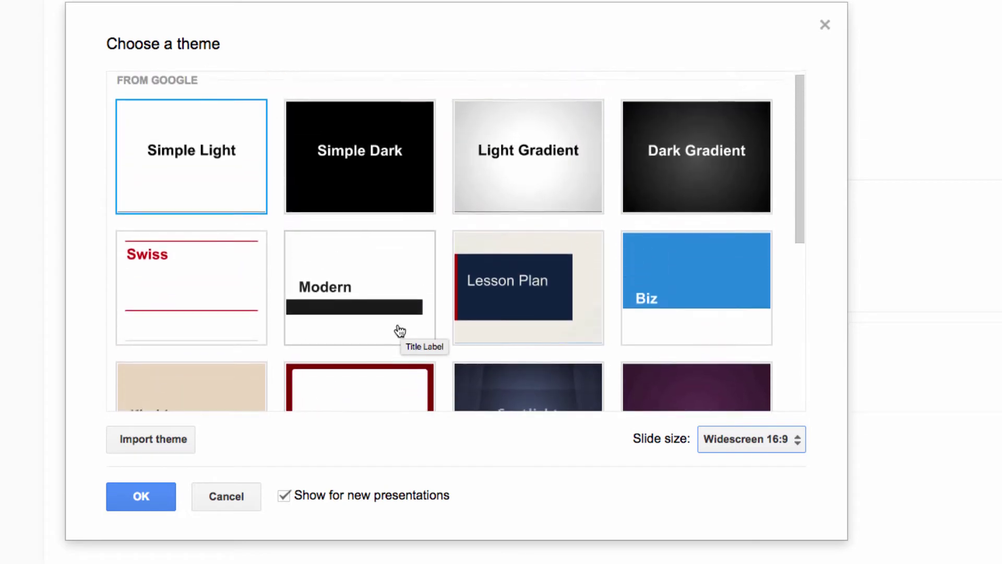
{"action": "left_click", "coordinate": [188, 174]}
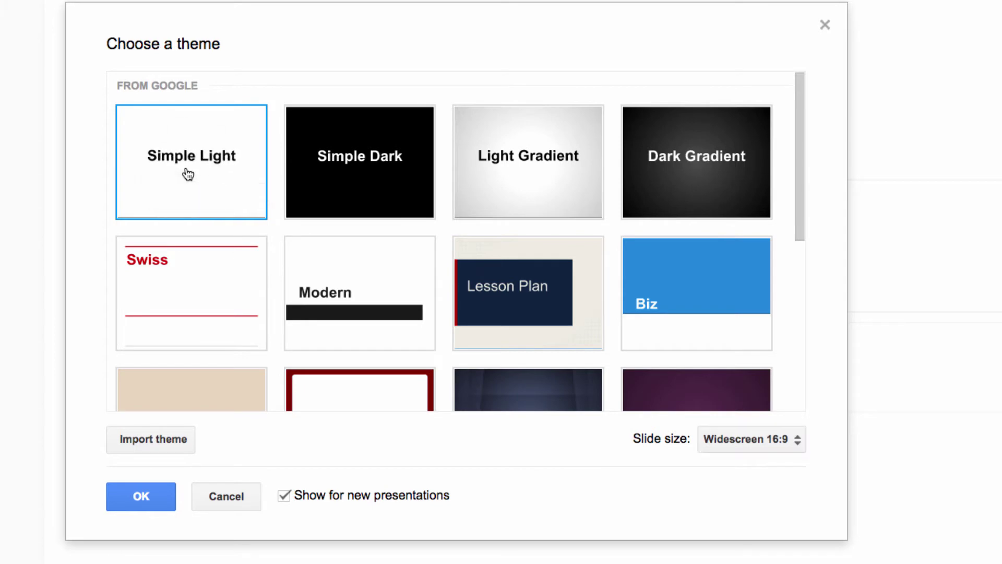
{"action": "left_click", "coordinate": [141, 498]}
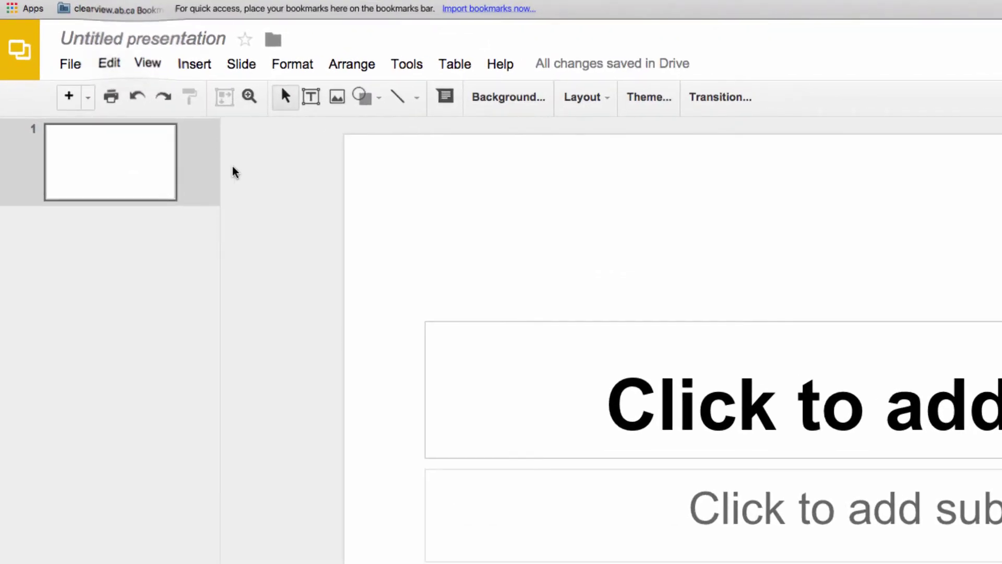
Rename the presentation from 'Untitled presentation' to 'New presentation'
{"action": "left_click", "coordinate": [127, 39]}
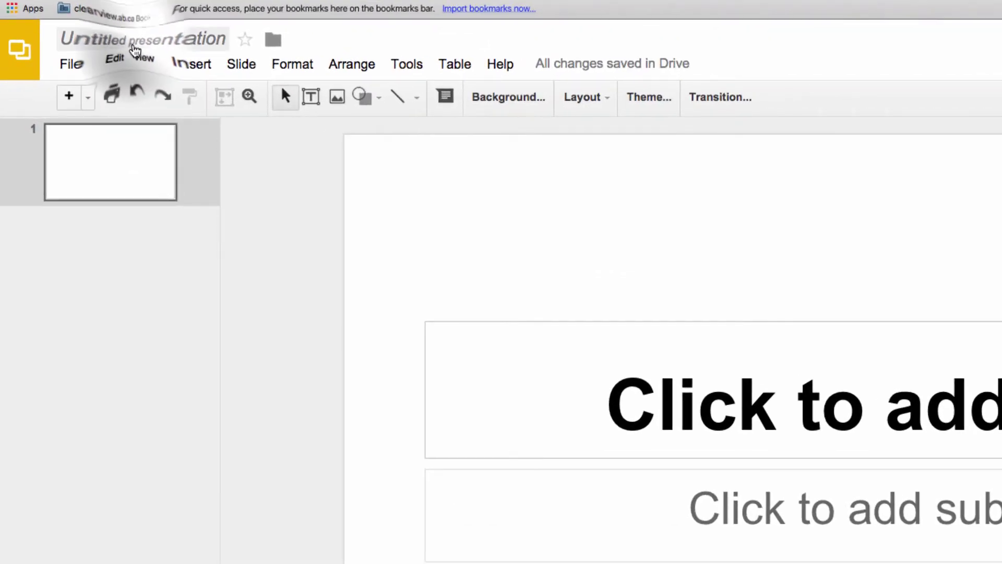
{"action": "left_click", "coordinate": [655, 431]}
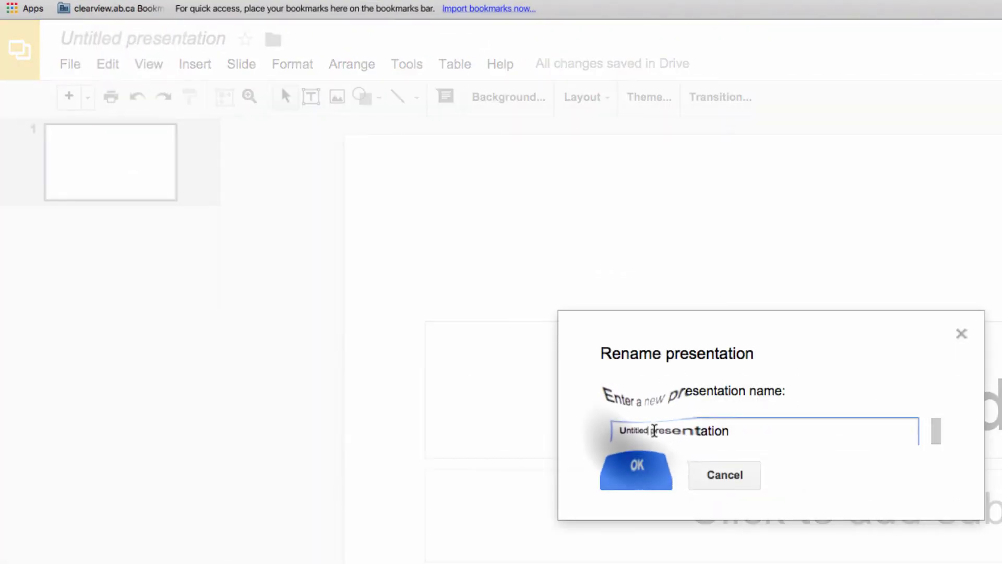
{"action": "double_click", "coordinate": [642, 429]}
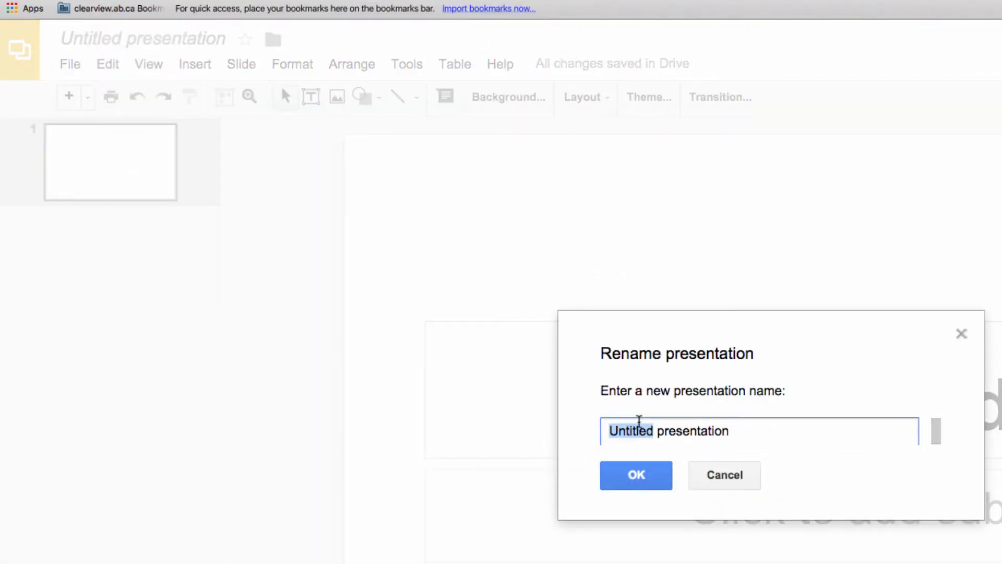
{"action": "type", "text": "New"}
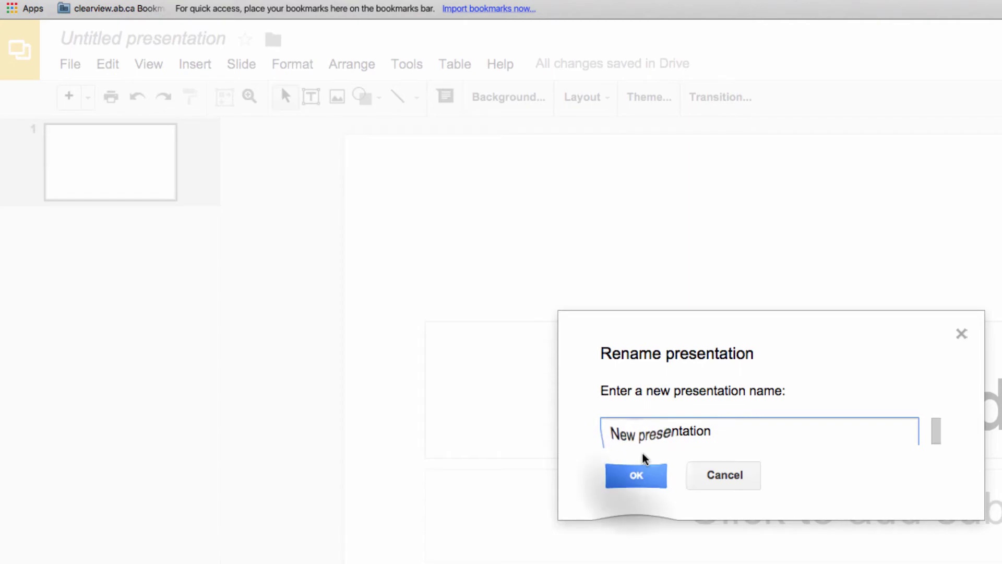
{"action": "left_click", "coordinate": [635, 476]}
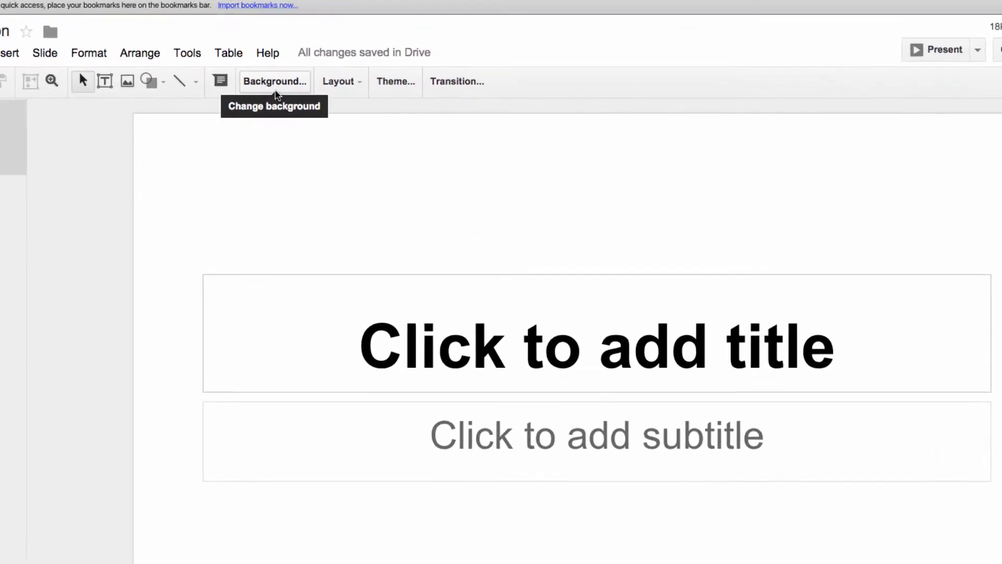
Preview light yellow and orange backgrounds, revert to white, and open the background image chooser
{"action": "left_click", "coordinate": [256, 78]}
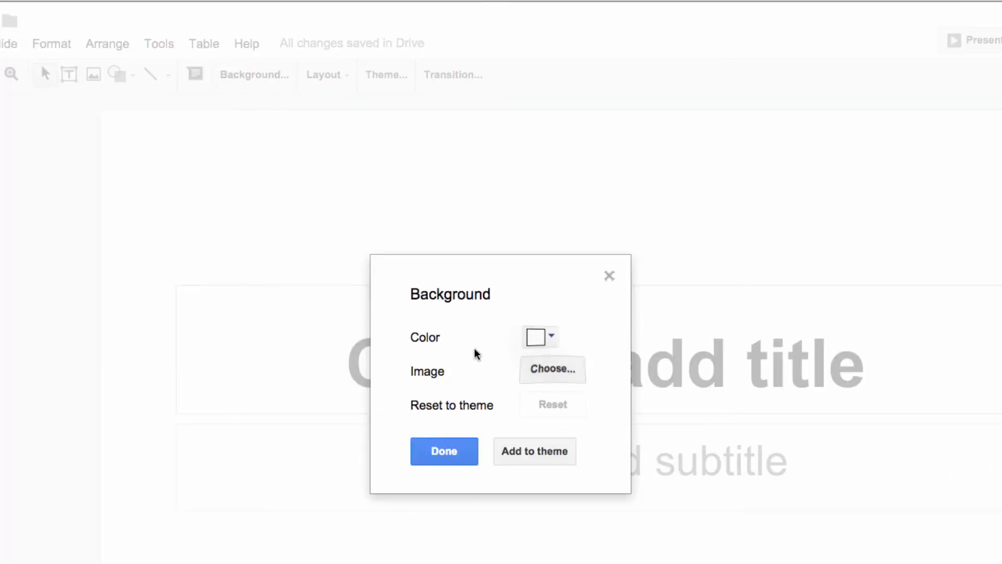
{"action": "left_click", "coordinate": [551, 337]}
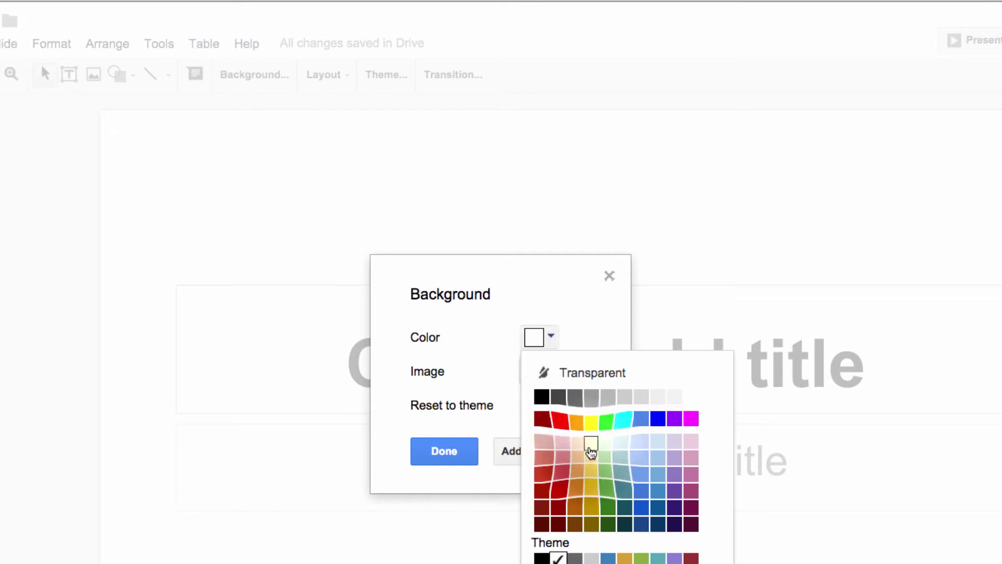
{"action": "left_click", "coordinate": [590, 456]}
{"action": "left_click", "coordinate": [551, 337]}
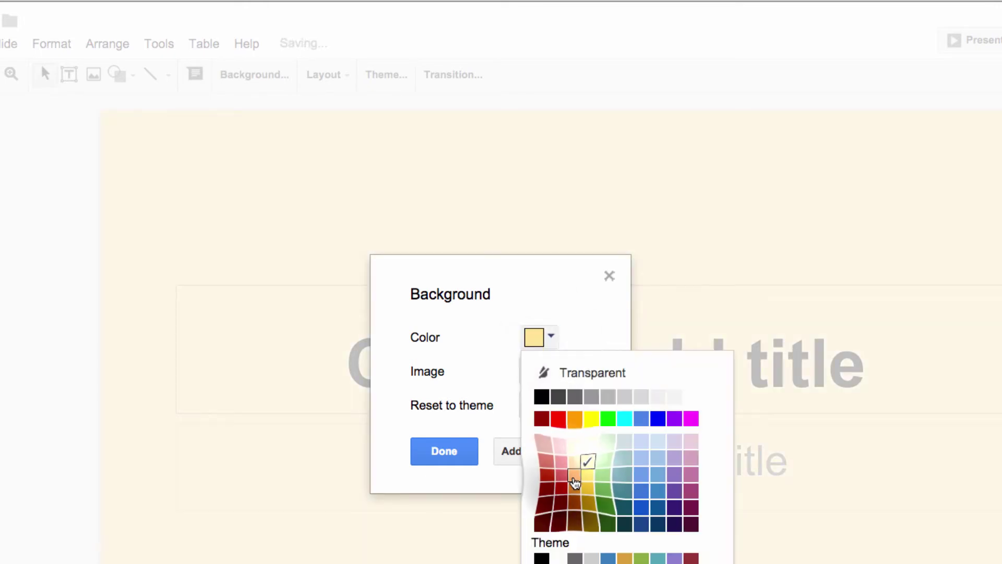
{"action": "left_click", "coordinate": [572, 456]}
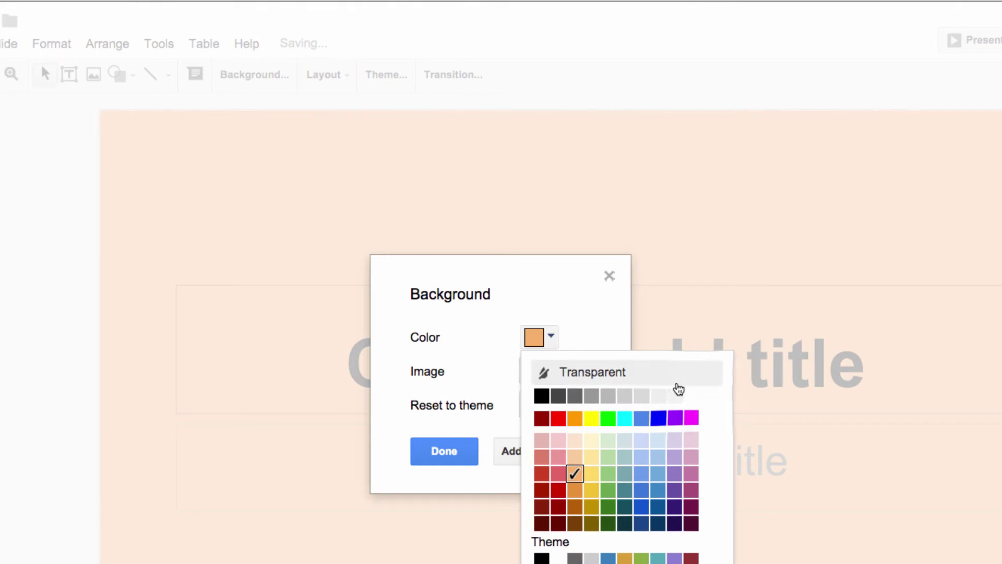
{"action": "left_click", "coordinate": [689, 398]}
{"action": "left_click", "coordinate": [546, 379]}
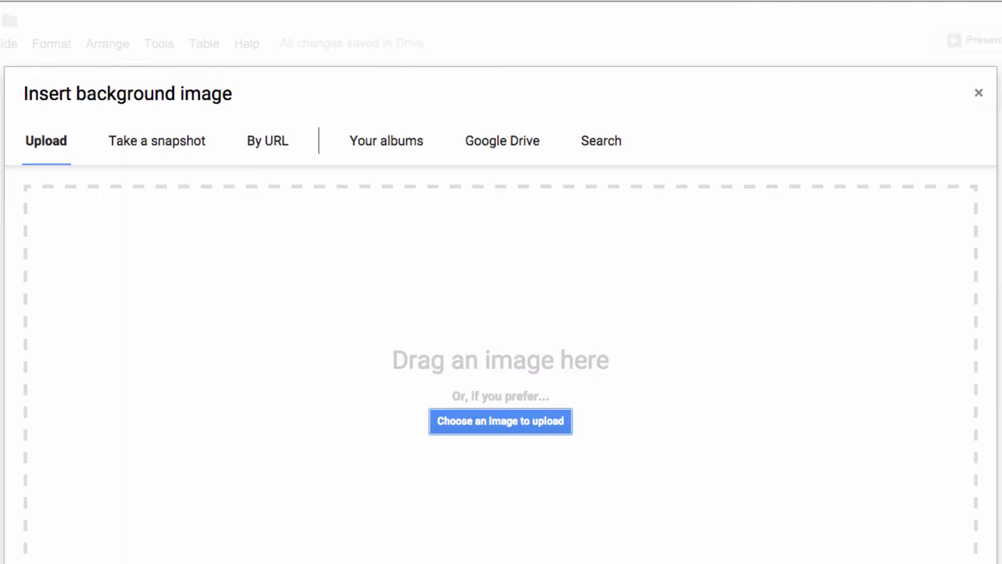
Upload Custom Background.png as the slide background and type the title 'New Title'
{"action": "left_click_drag", "start_coordinate": [324, 561], "coordinate": [340, 326]}
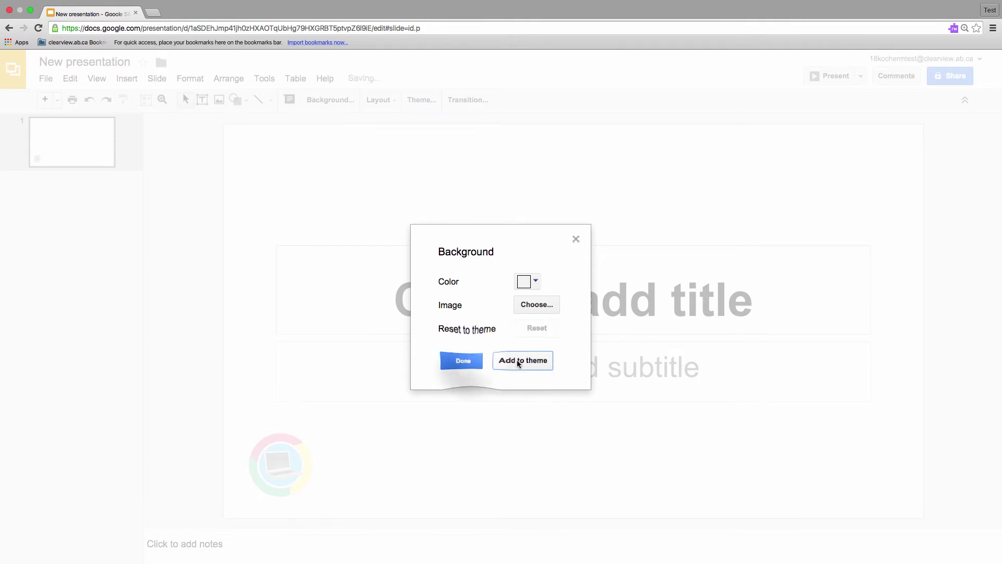
{"action": "left_click", "coordinate": [470, 364]}
{"action": "left_click", "coordinate": [483, 306]}
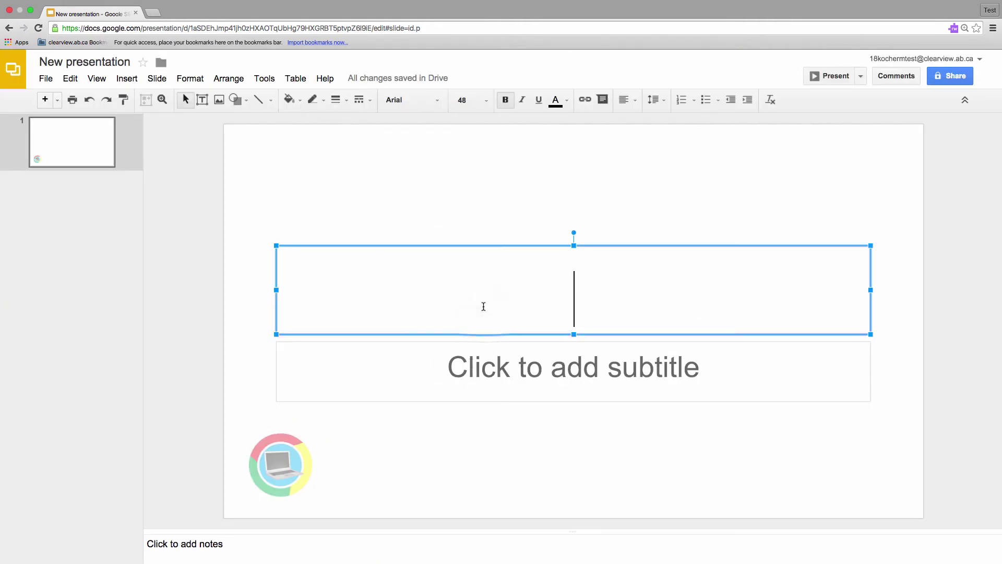
{"action": "type", "text": "New Tit"}
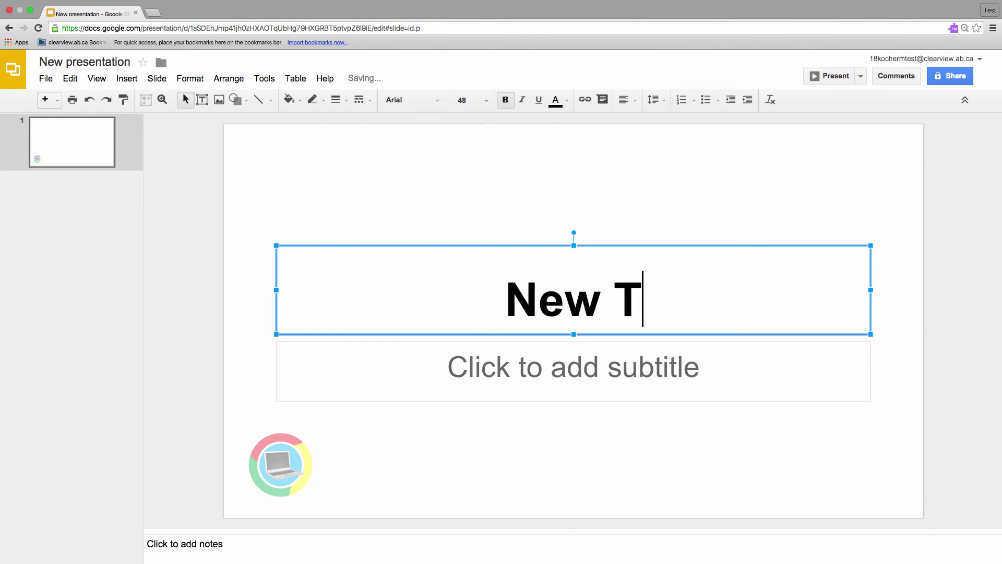
{"action": "type", "text": "le"}
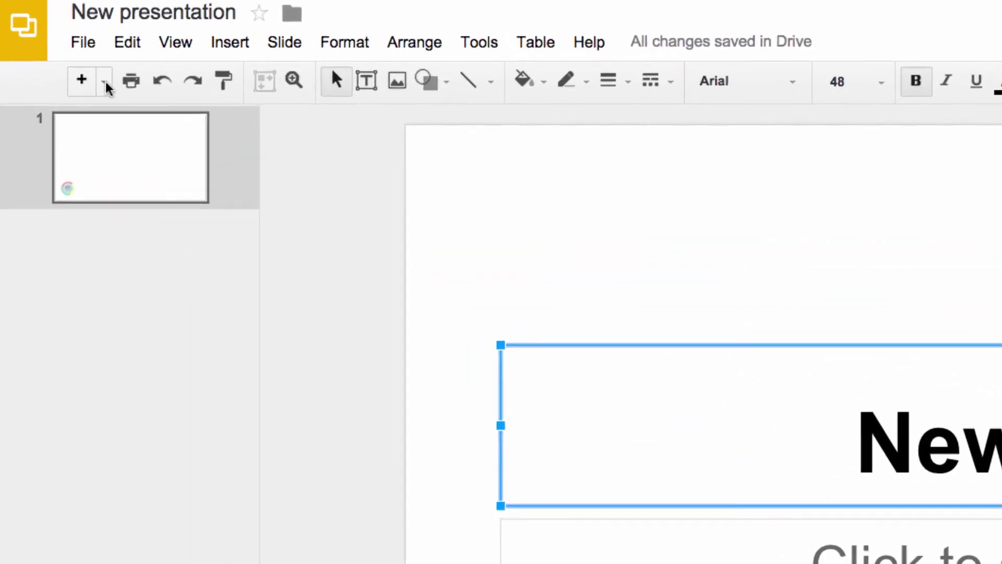
Add a second slide using the Title and Body layout
{"action": "left_click", "coordinate": [111, 81]}
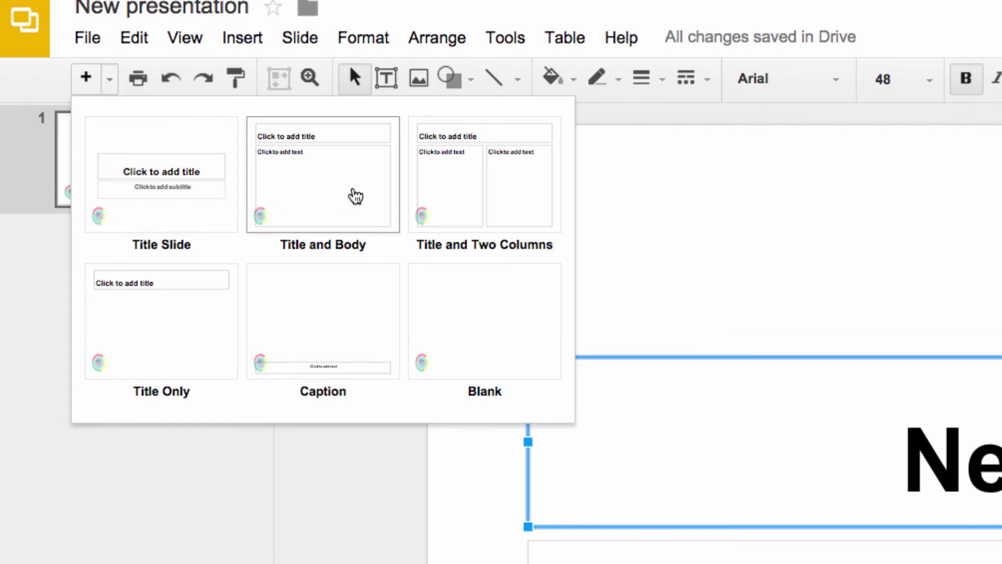
{"action": "left_click", "coordinate": [353, 195]}
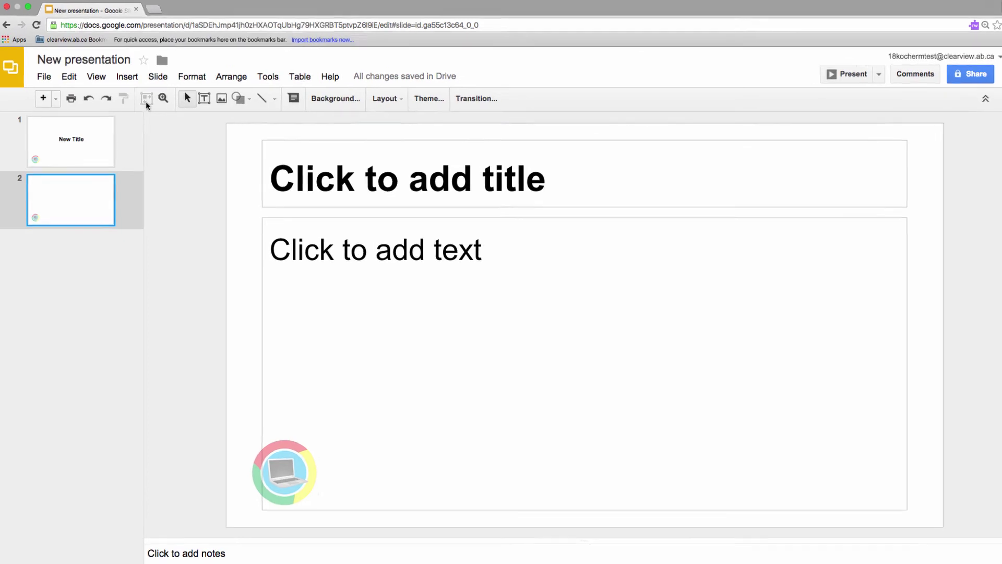
{"action": "left_click", "coordinate": [130, 78]}
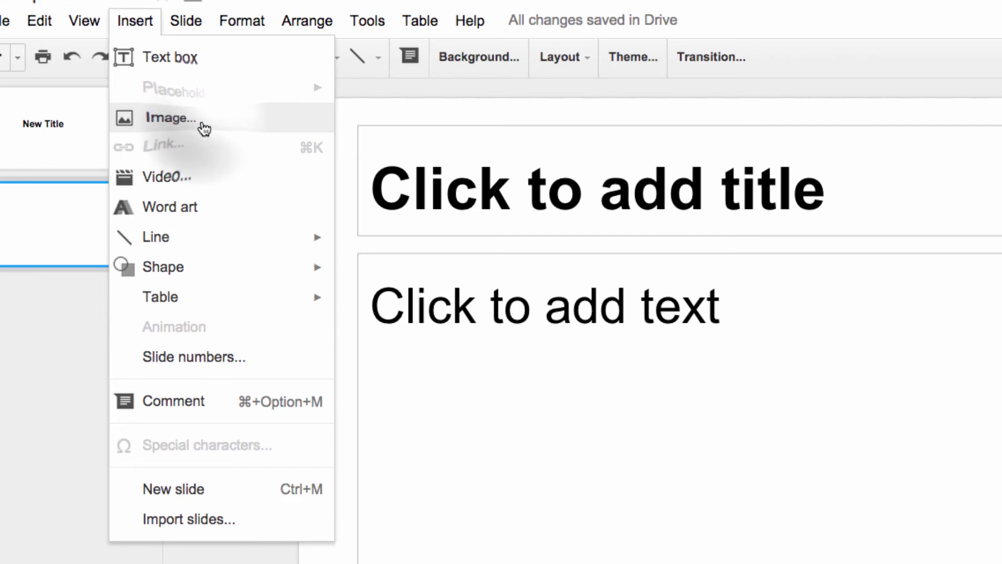
Search the web for 'Cat' and insert the smiling orange cat photo on slide 2
{"action": "left_click", "coordinate": [202, 129]}
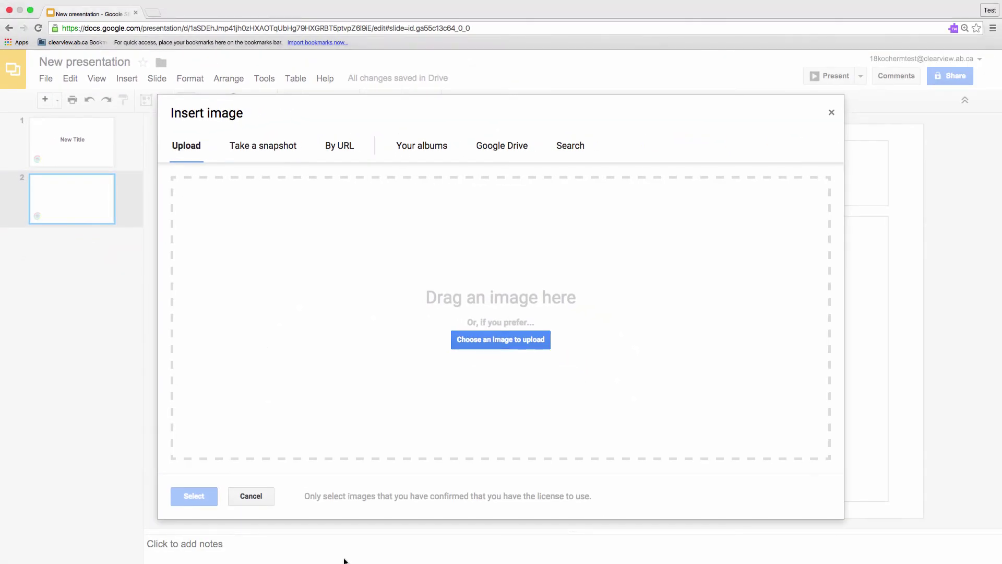
{"action": "left_click", "coordinate": [570, 147]}
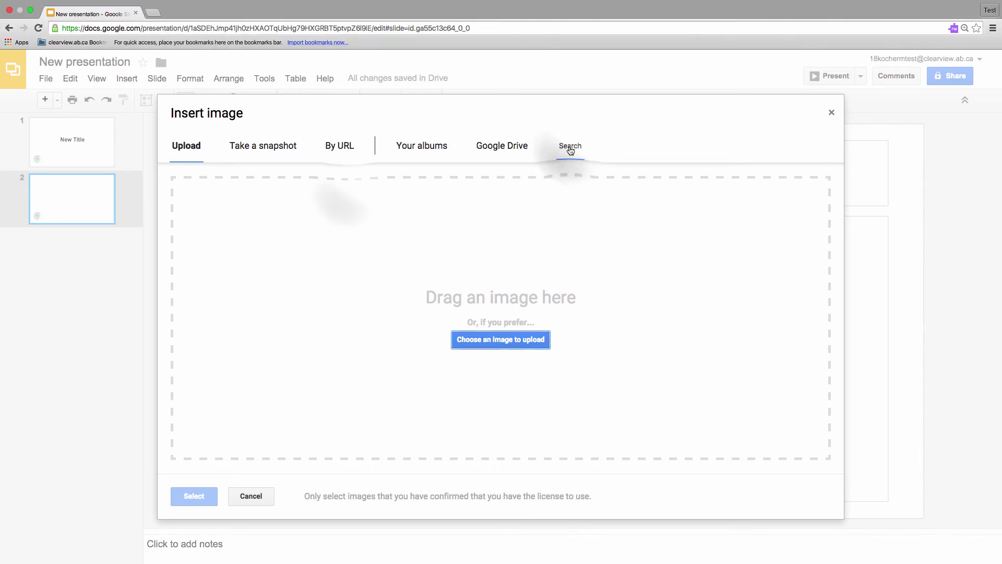
{"action": "type", "text": "Cat"}
{"action": "left_click", "coordinate": [484, 192]}
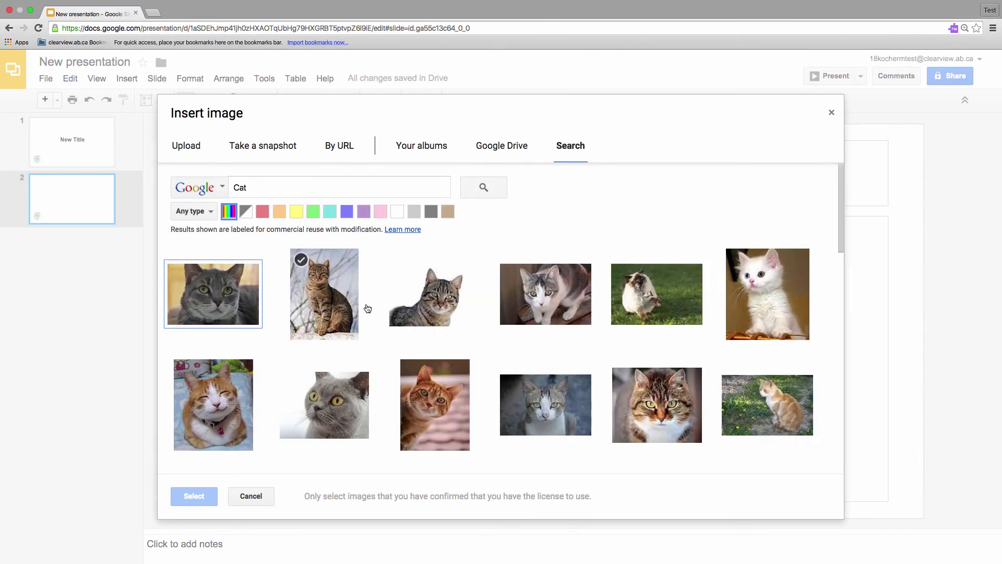
{"action": "left_click", "coordinate": [426, 297]}
{"action": "left_click", "coordinate": [213, 413]}
{"action": "left_click", "coordinate": [203, 494]}
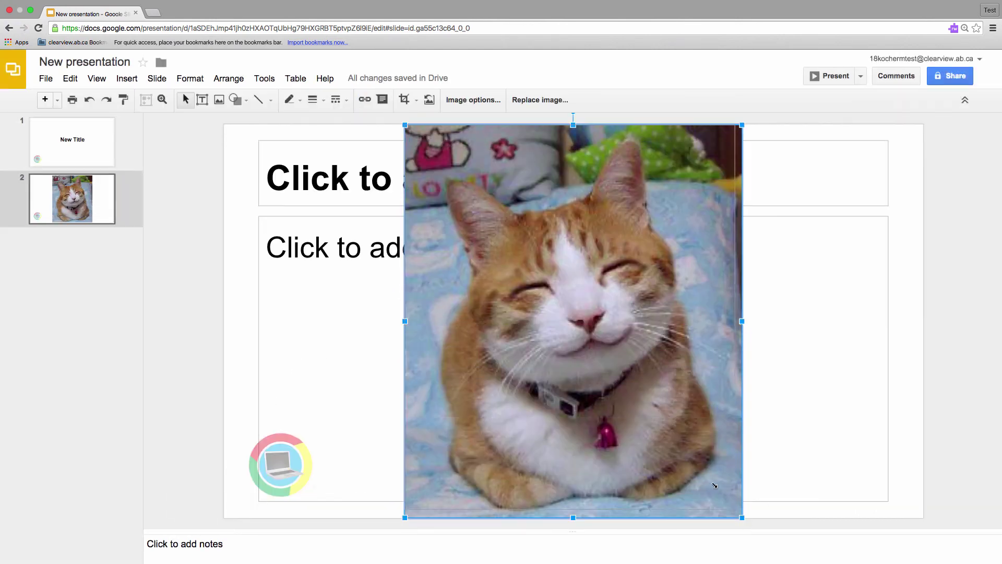
Shrink the cat photo and move it to the slide's lower right
{"action": "left_click_drag", "start_coordinate": [714, 485], "coordinate": [619, 362]}
{"action": "left_click_drag", "start_coordinate": [530, 257], "coordinate": [802, 384]}
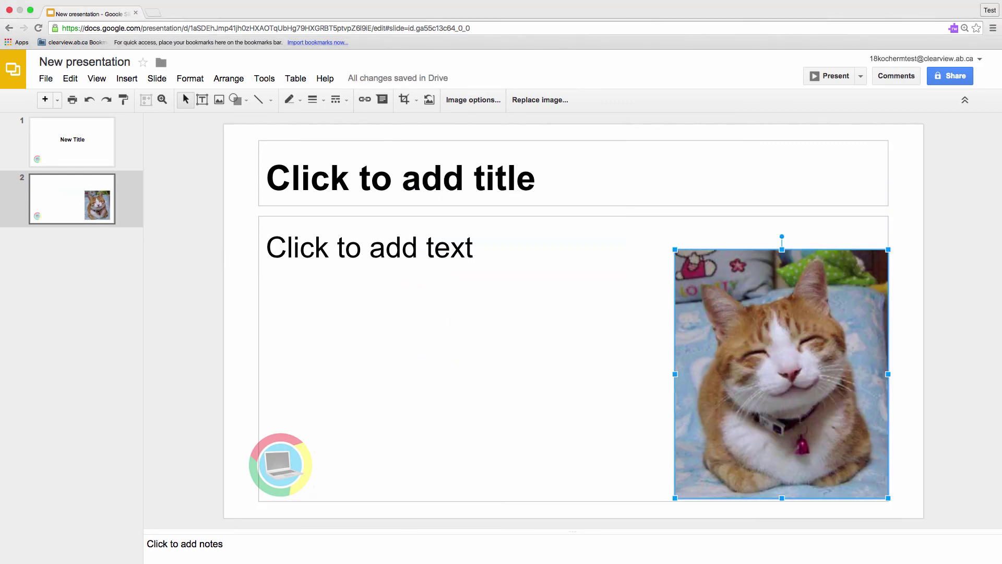
{"action": "left_click", "coordinate": [128, 79]}
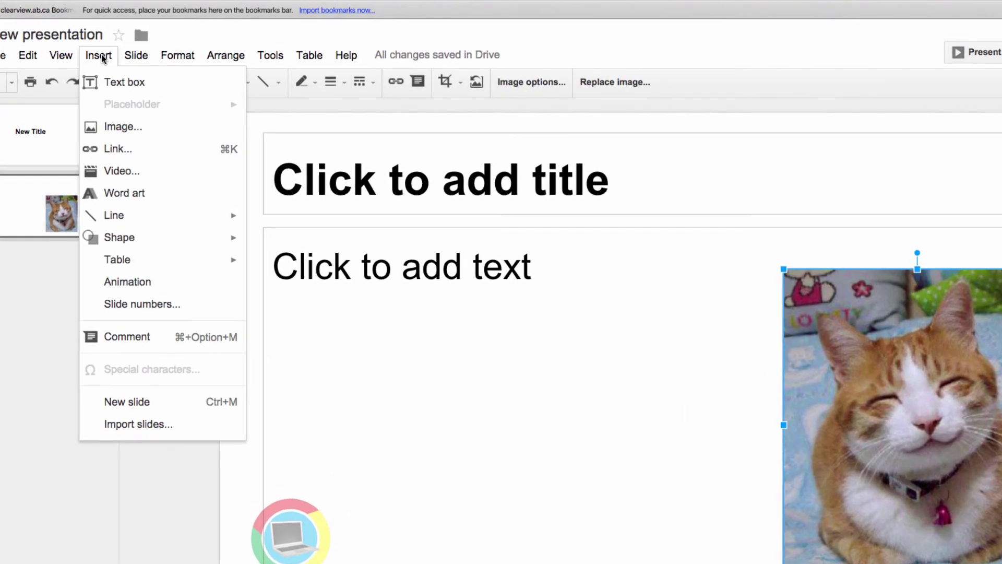
Turn on slide numbers for all slides and add a Title Slide layout slide
{"action": "left_click", "coordinate": [143, 304]}
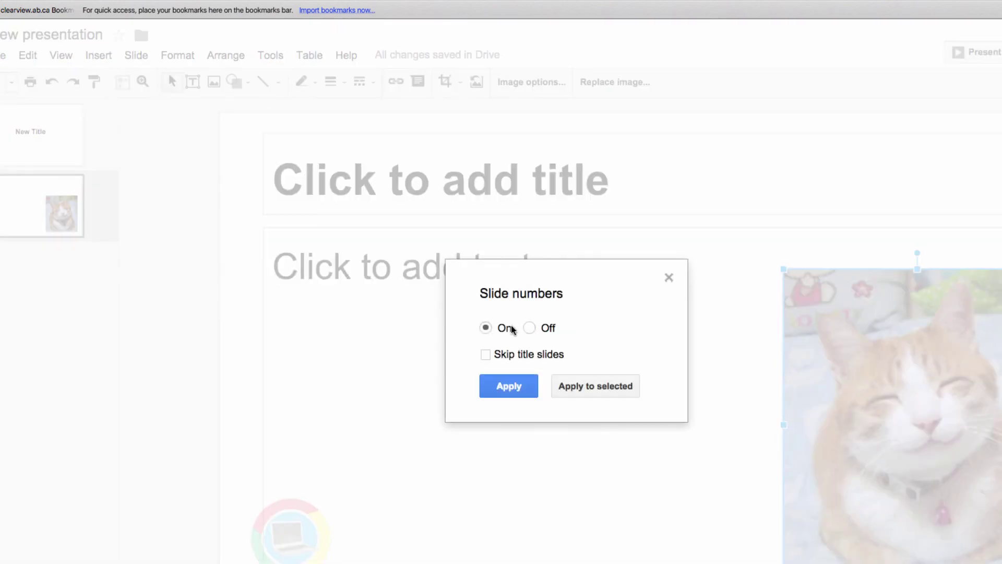
{"action": "left_click", "coordinate": [509, 385]}
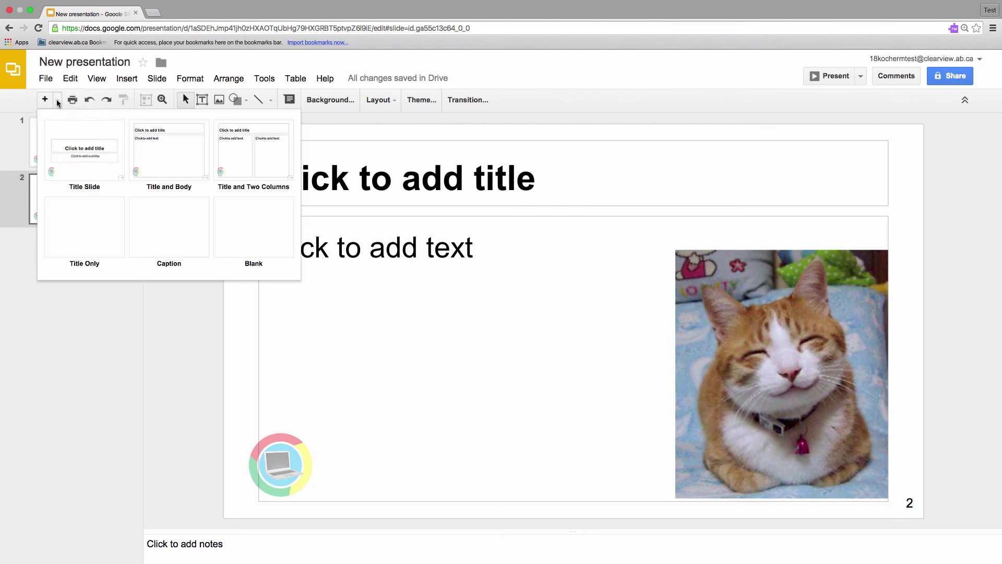
{"action": "left_click", "coordinate": [85, 146]}
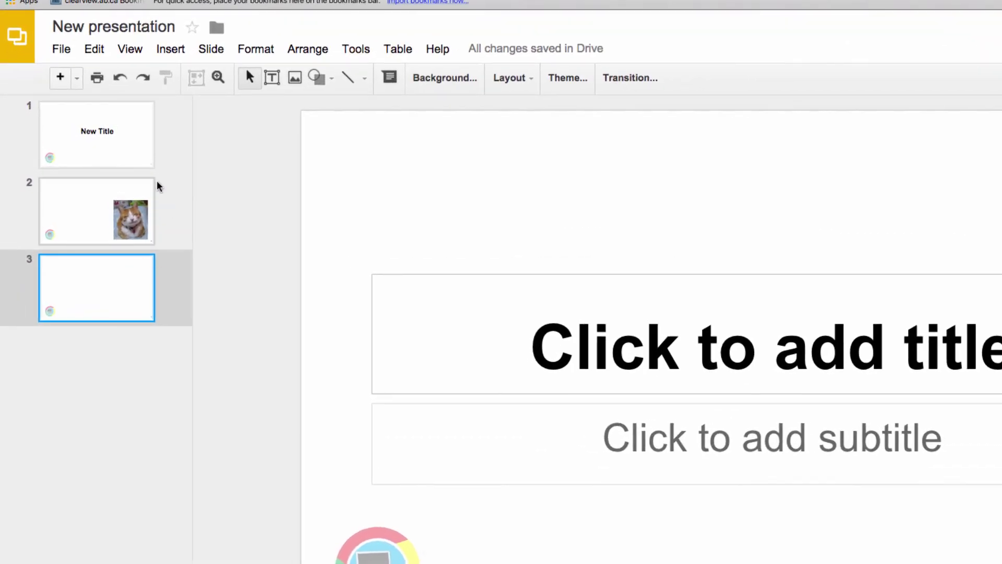
Move the cat slide below the new blank slide, then delete the blank slide
{"action": "left_click_drag", "start_coordinate": [114, 194], "coordinate": [104, 325]}
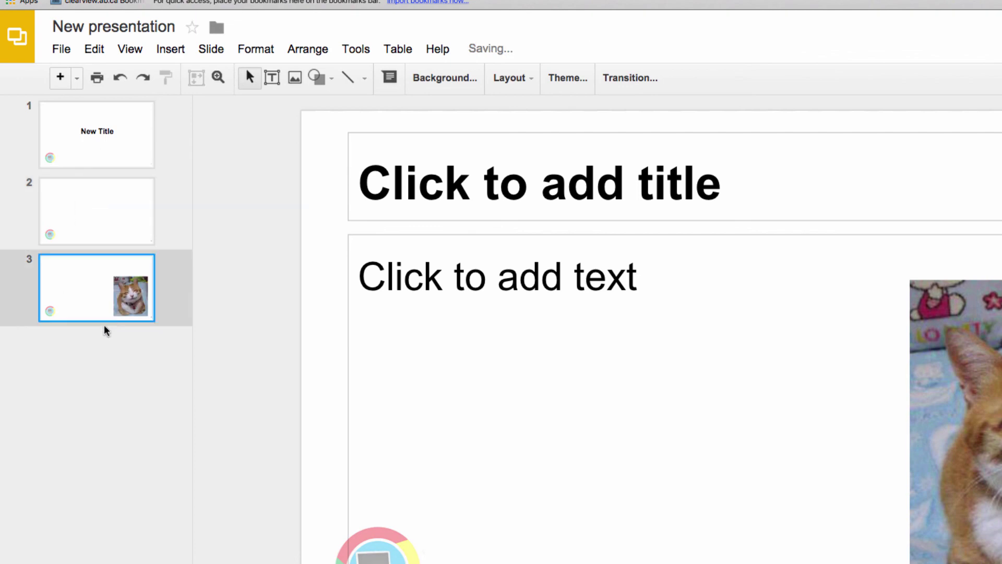
{"action": "left_click", "coordinate": [121, 214]}
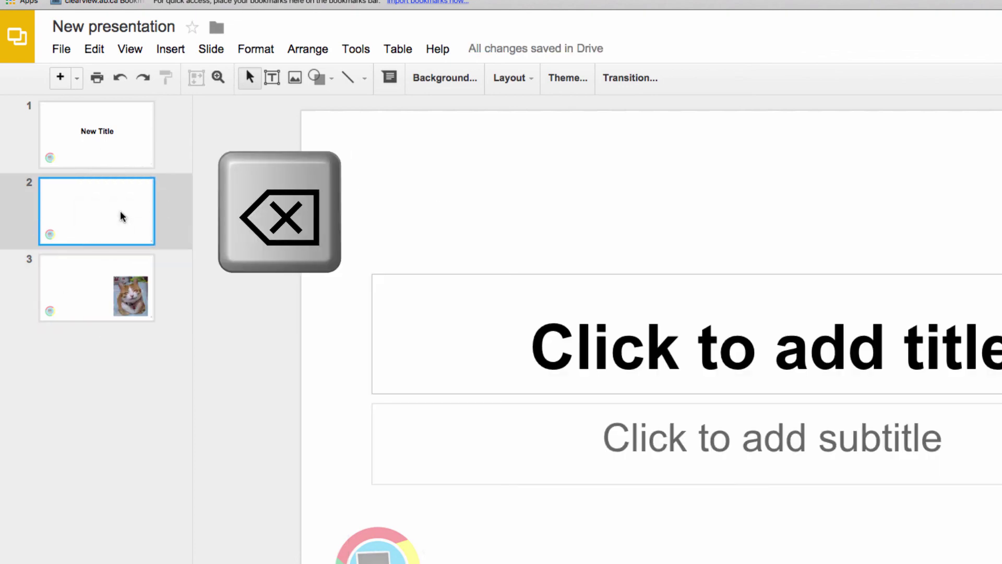
{"action": "key", "text": "BackSpace"}
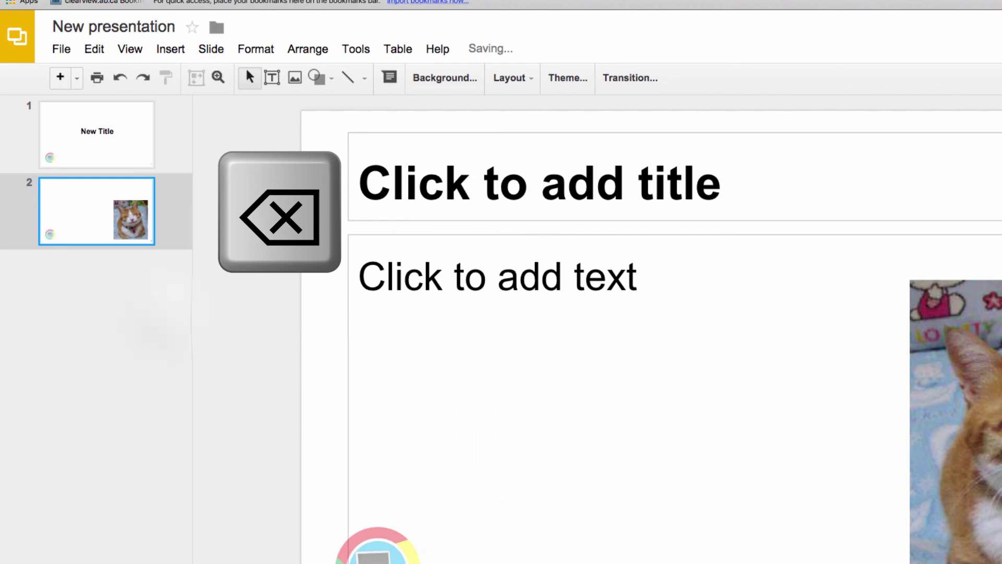
Enter 'That's it!! It's easy!!' in the title placeholder of slide 2, the cat slide
{"action": "left_click", "coordinate": [165, 316]}
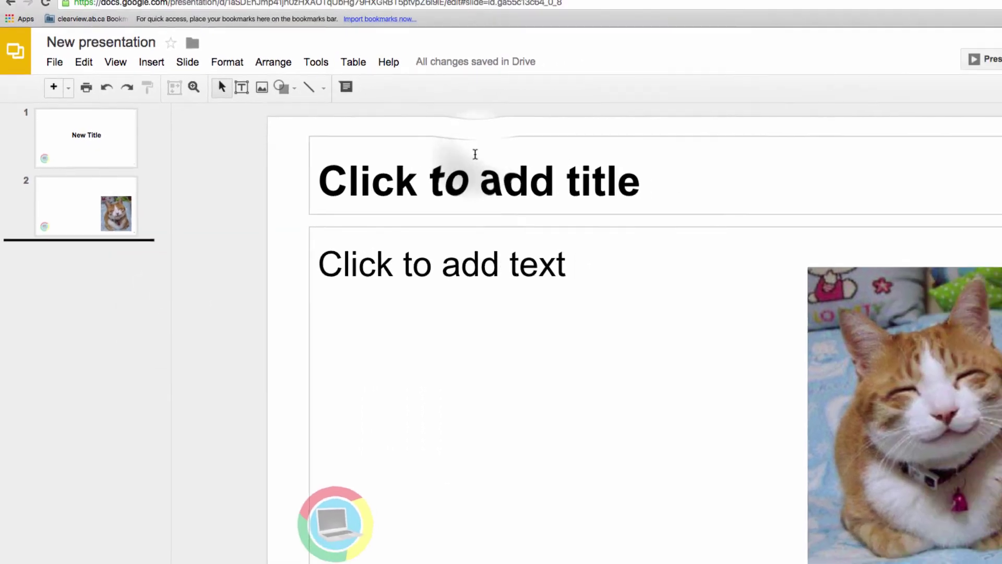
{"action": "left_click", "coordinate": [474, 156]}
{"action": "type", "text": "That's it"}
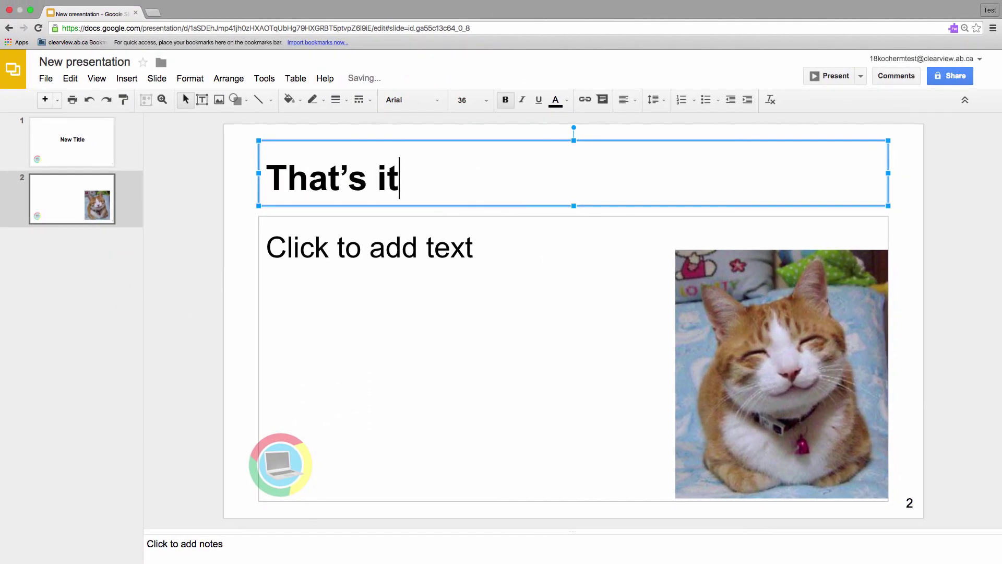
{"action": "type", "text": "!! It's easy"}
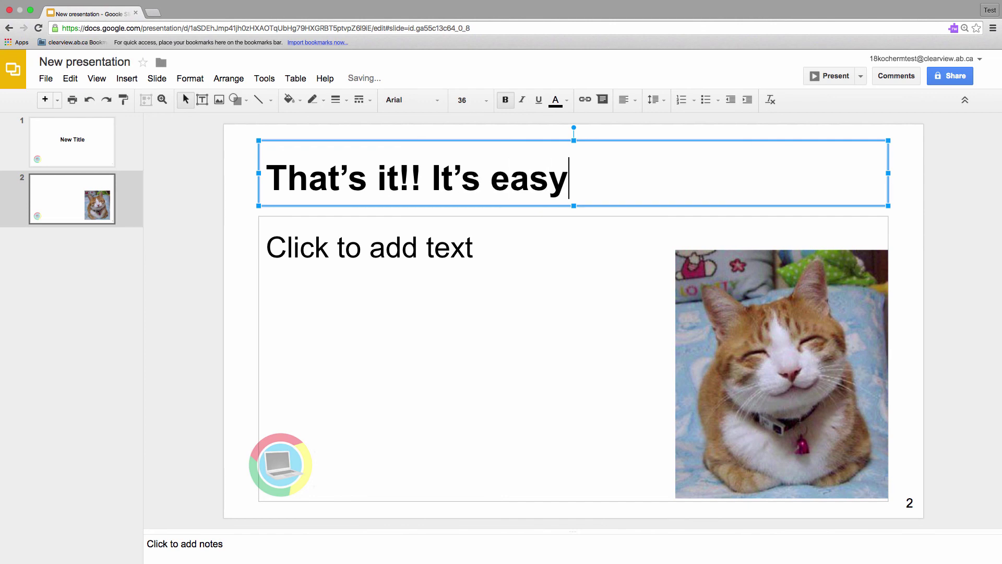
{"action": "type", "text": "!!"}
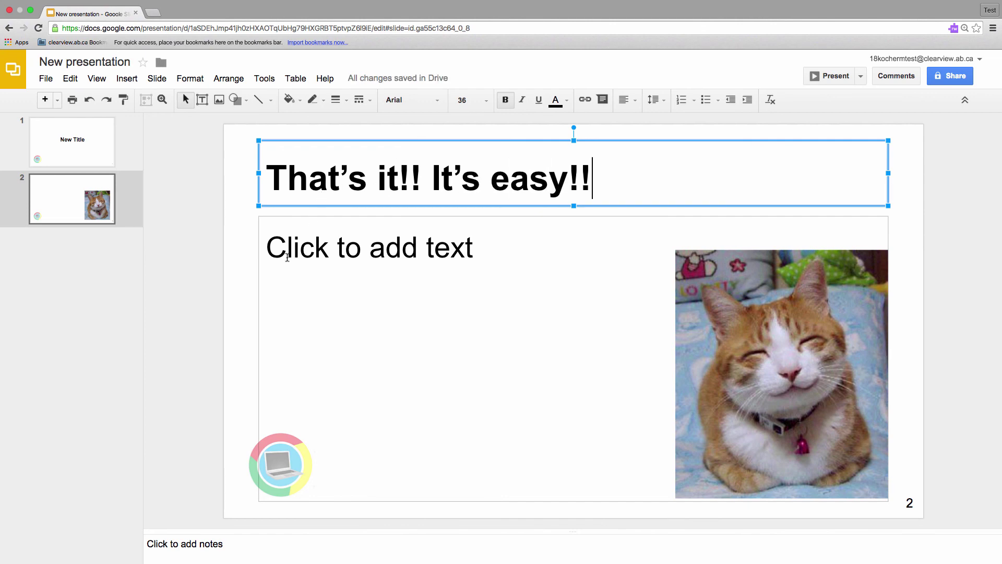